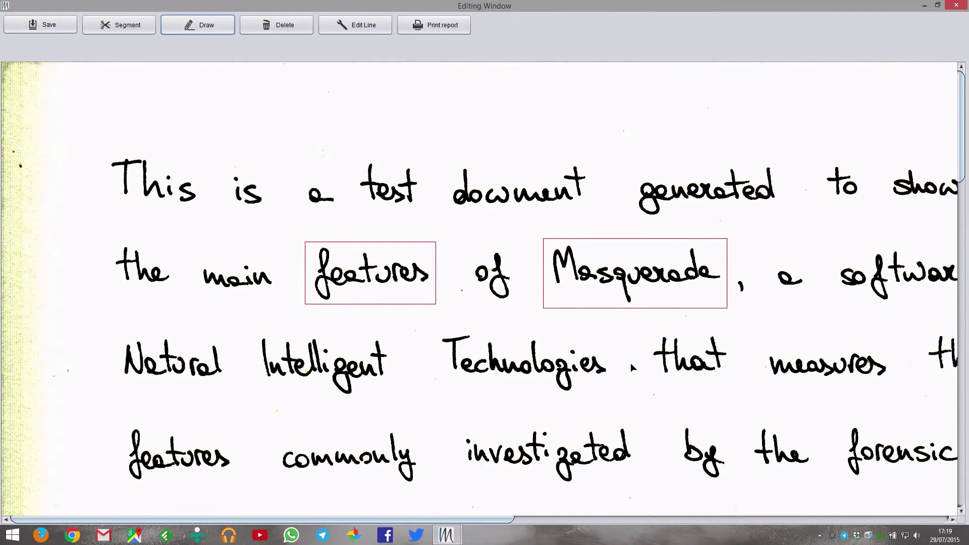
Open the word "Masquerade" for analysis and browse its components, returning to the q.
left_click(637, 289)
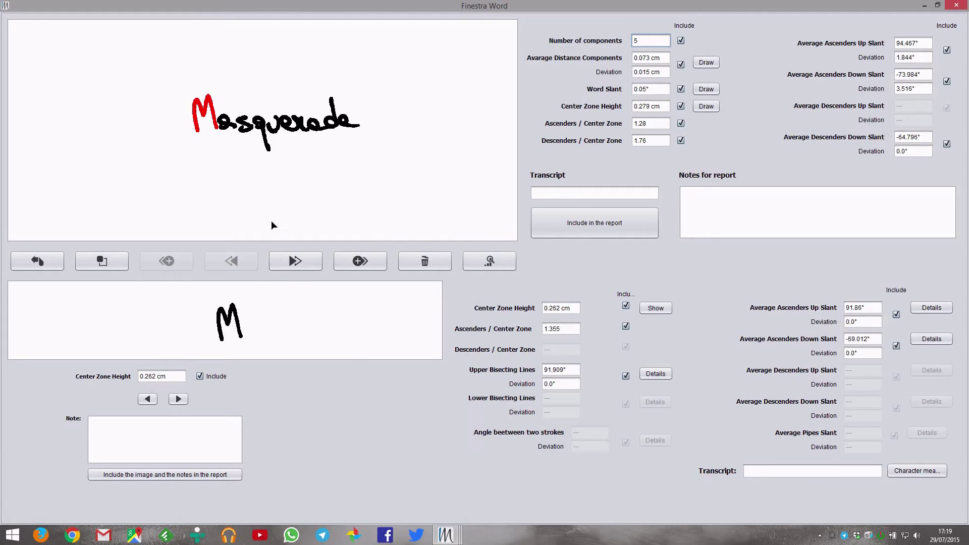
left_click(302, 269)
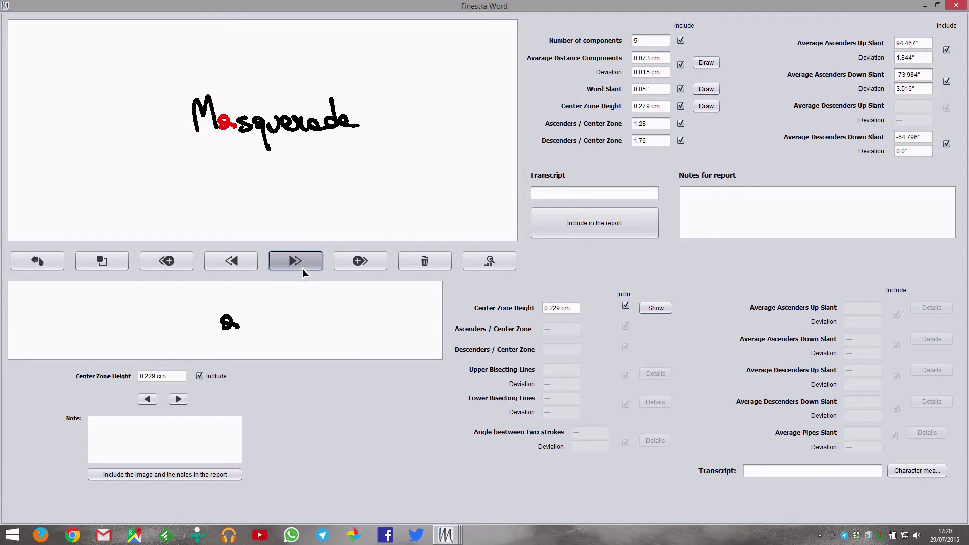
left_click(303, 269)
left_click(303, 269)
left_click(302, 269)
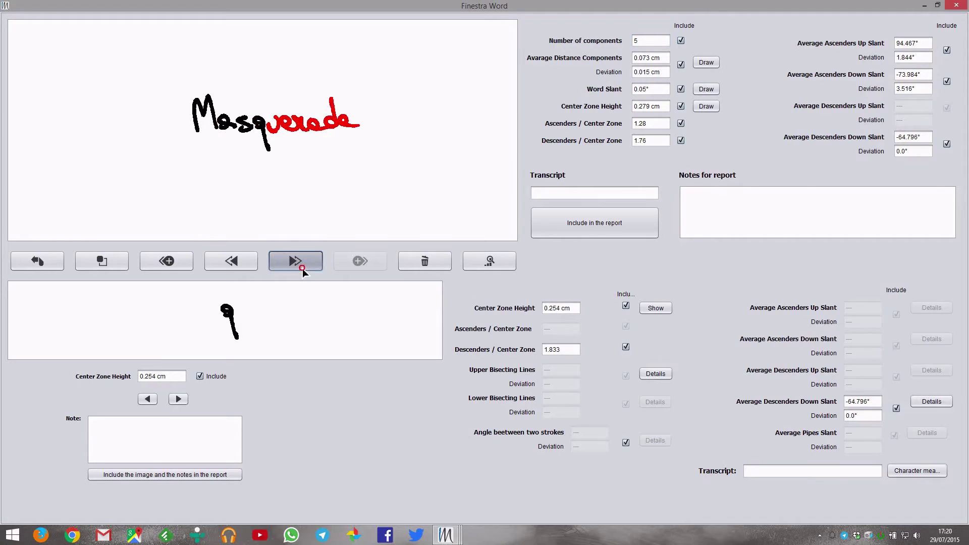
left_click(237, 263)
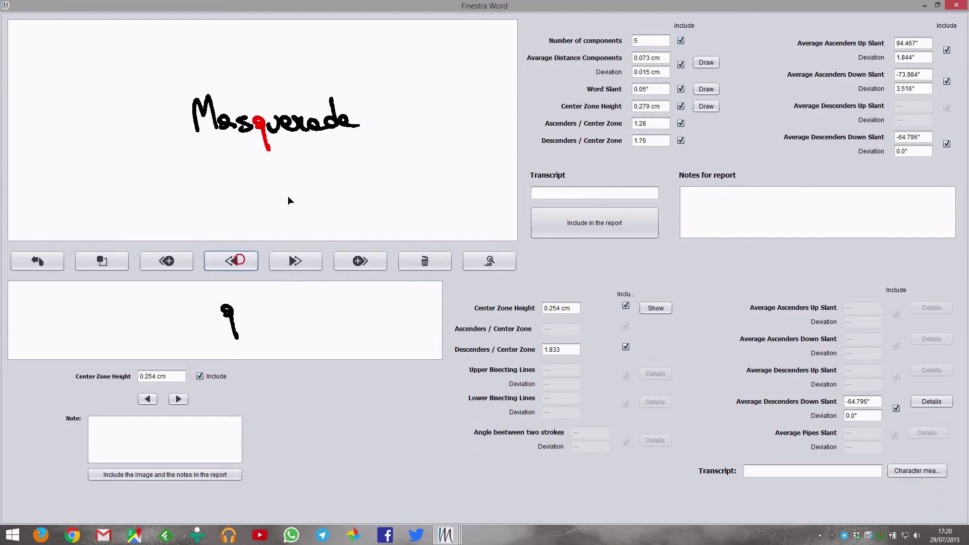
Try merging the q with the component after it and deleting the s, then restore the original word.
left_click(374, 265)
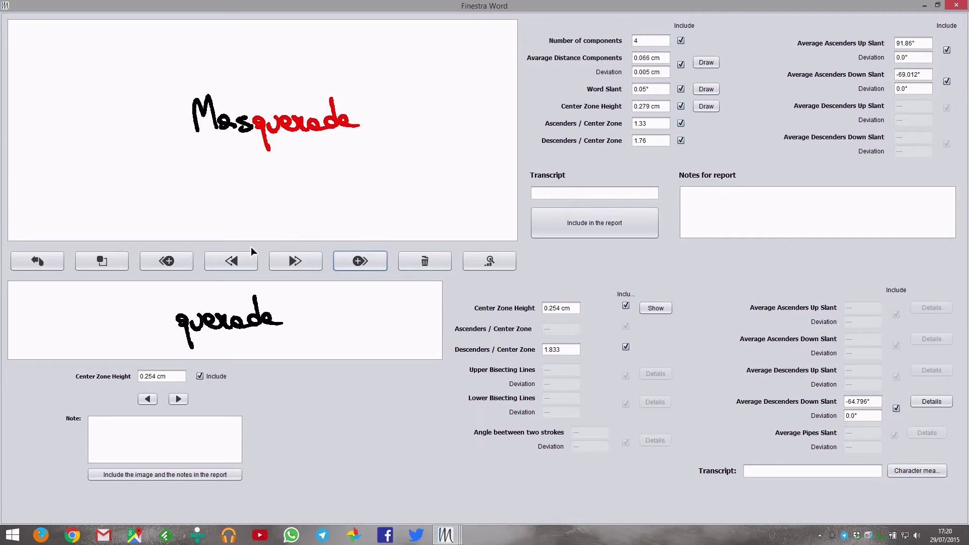
left_click(246, 262)
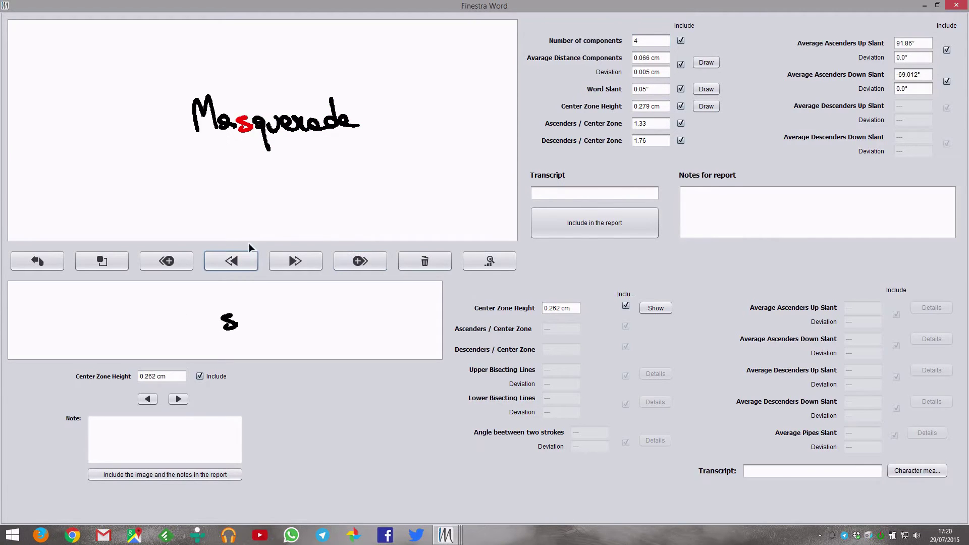
left_click(429, 264)
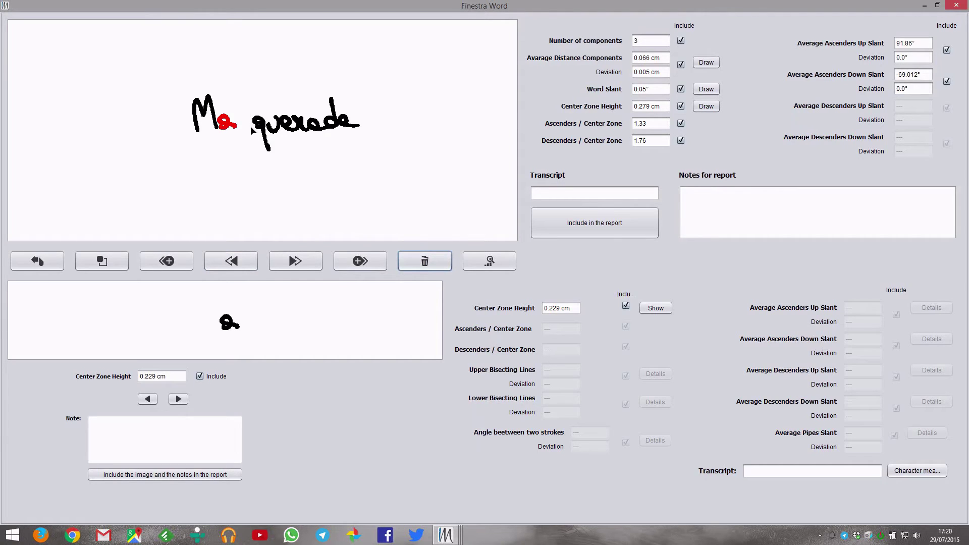
left_click(51, 264)
Advance through the restored word's components from the M to the q.
left_click(308, 263)
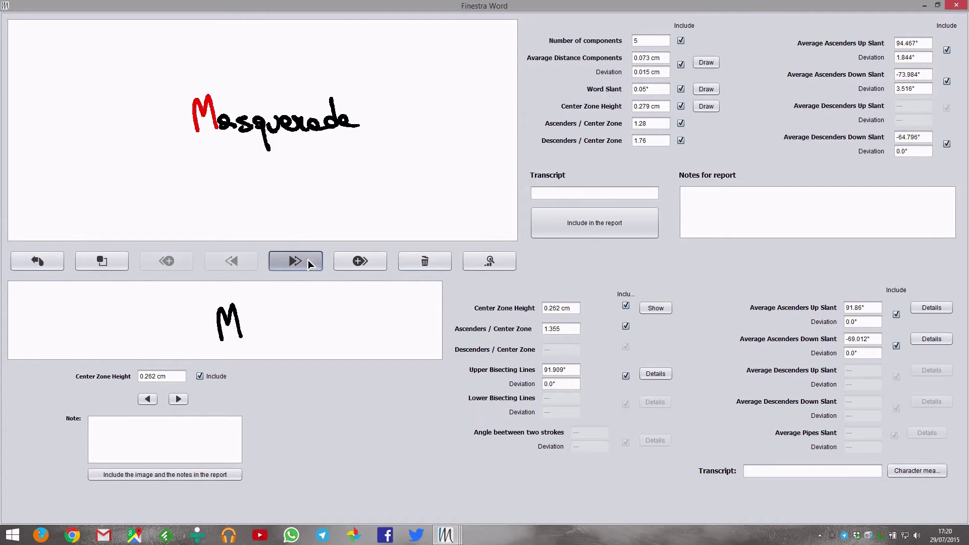
left_click(308, 262)
left_click(308, 263)
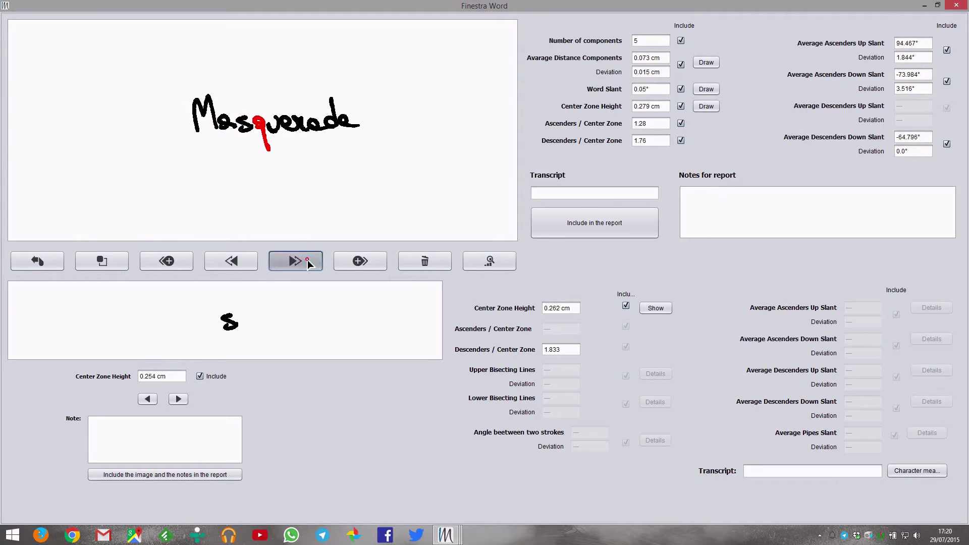
Preview the word image at lower and higher threshold levels and discard the adjustment.
left_click(110, 266)
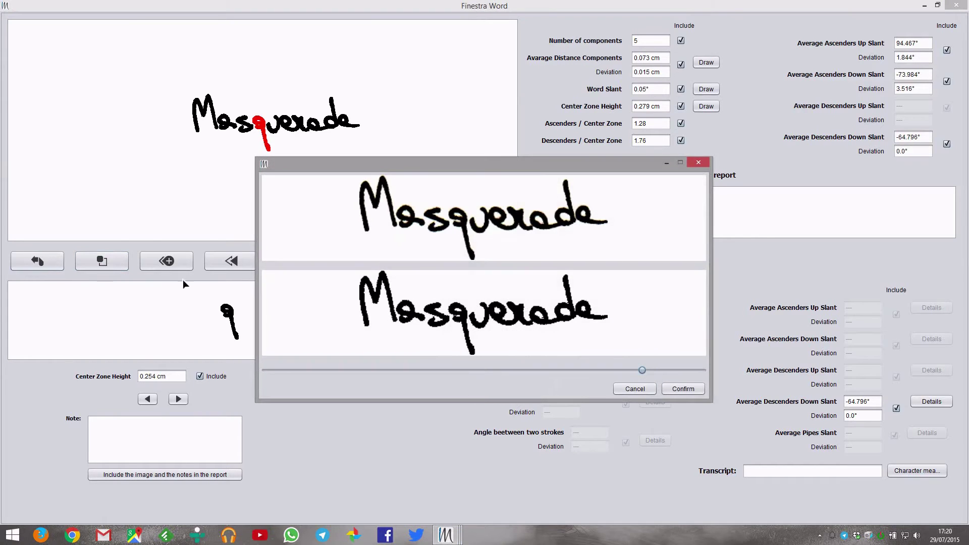
left_click_drag(646, 373, 281, 356)
left_click_drag(348, 360, 660, 372)
mouse_move(691, 378)
left_mouse_down()
mouse_move(522, 362)
mouse_move(256, 375)
mouse_move(567, 361)
mouse_move(741, 379)
mouse_move(699, 372)
left_mouse_up()
left_click_drag(702, 372, 661, 374)
left_click(641, 386)
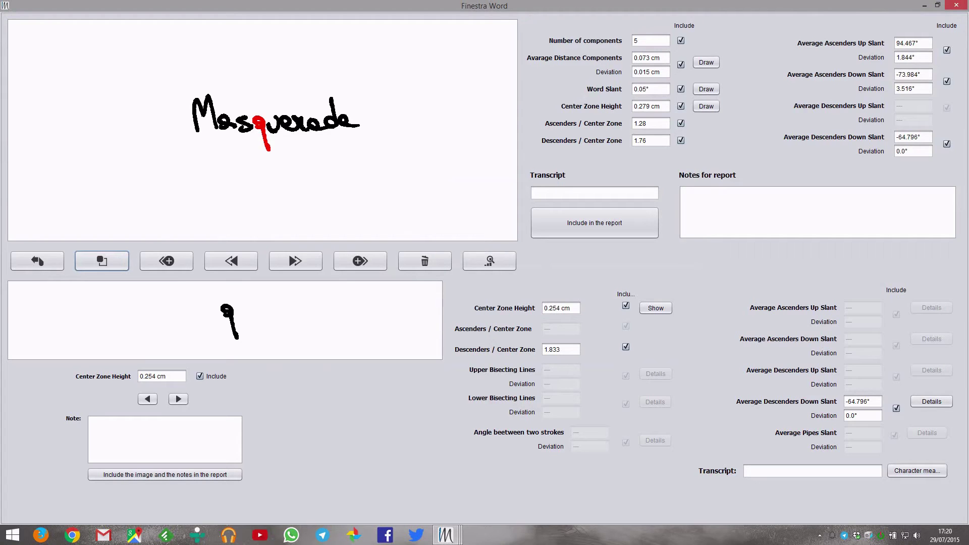
left_click(426, 238)
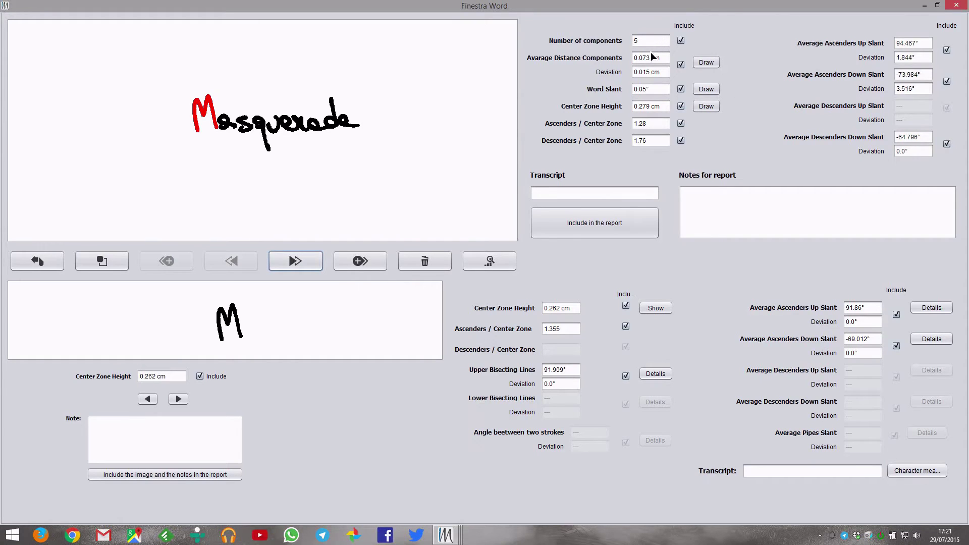
Display the component distance, word slant and center zone height guides together on the word "Masquerade".
left_click(705, 107)
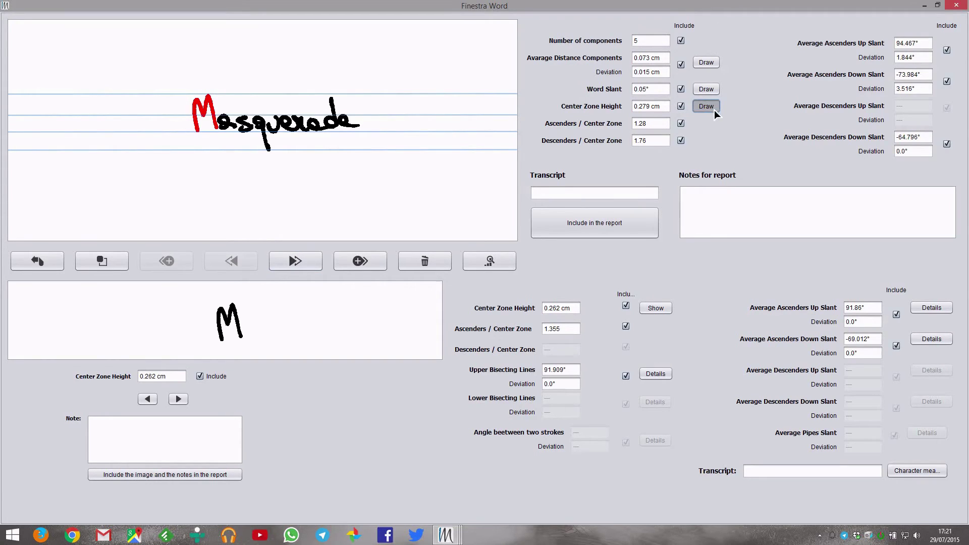
left_click(712, 89)
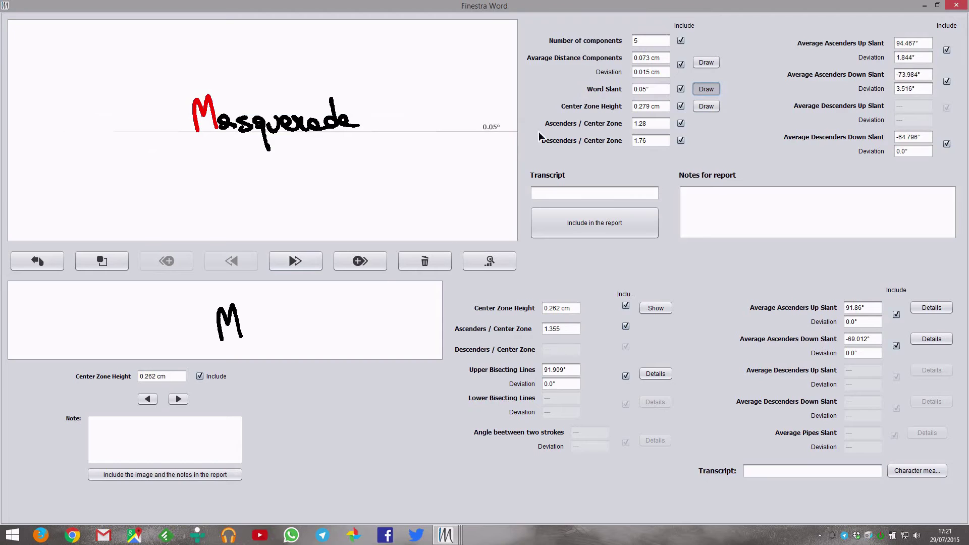
left_click(712, 89)
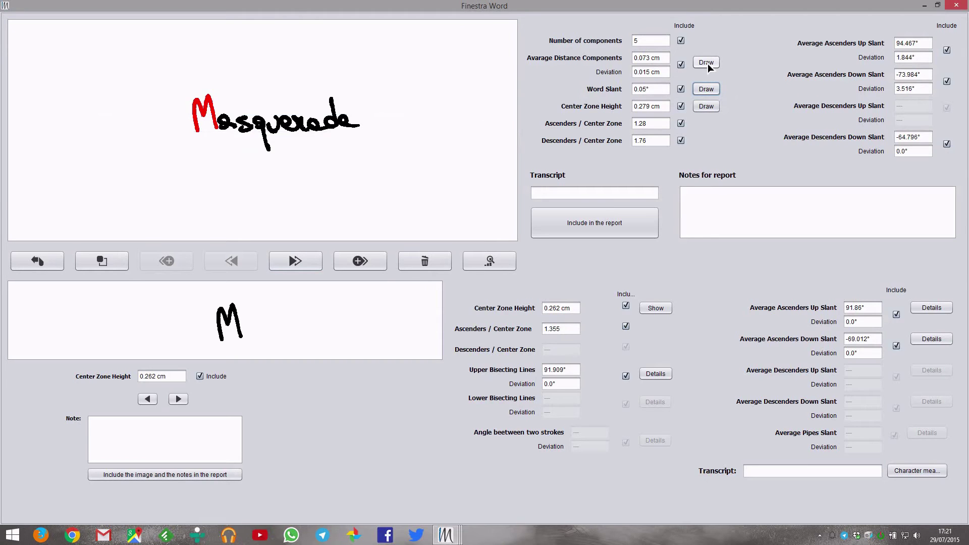
left_click(707, 64)
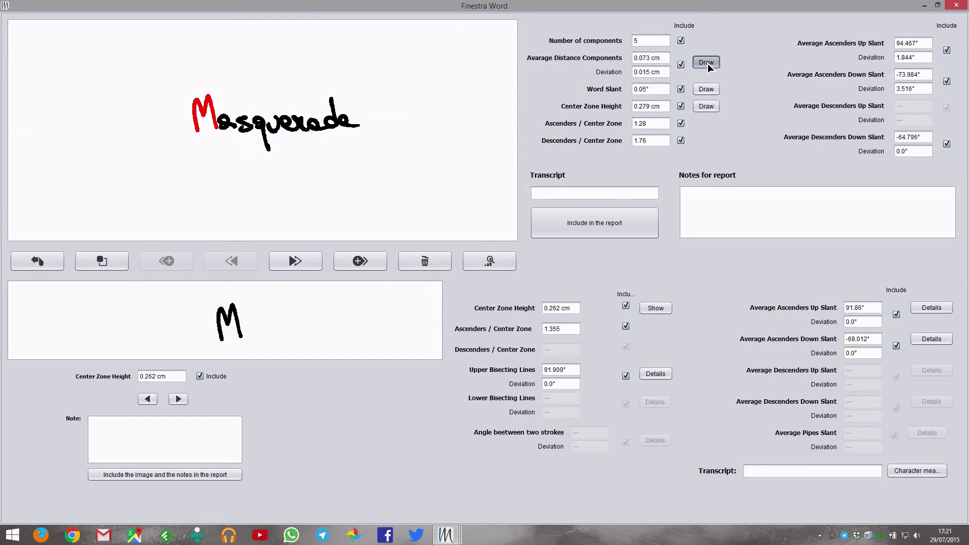
left_click(710, 93)
left_click(706, 107)
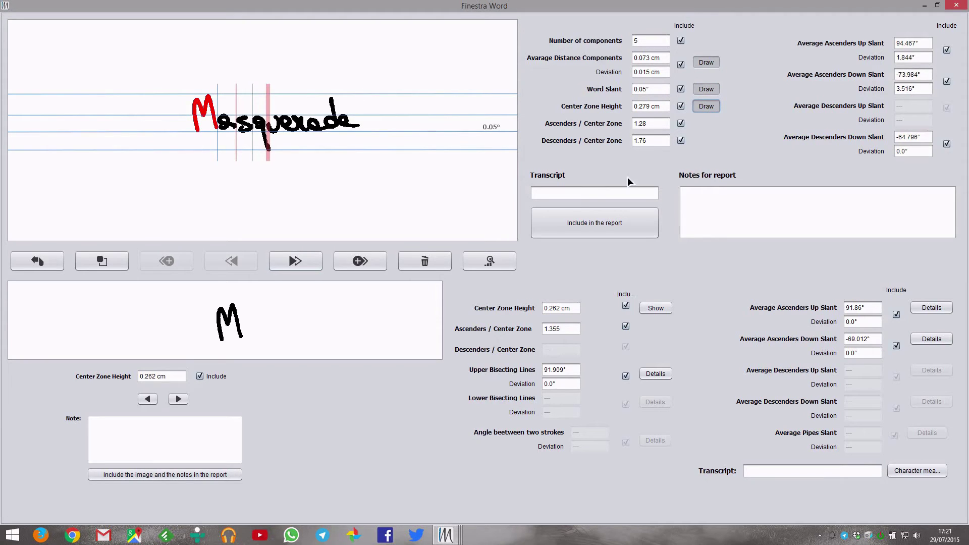
Include the word in the report with transcript "Masquerade" and note "This is a note for the word "Masquerade"".
left_click(601, 192)
type("Masqu")
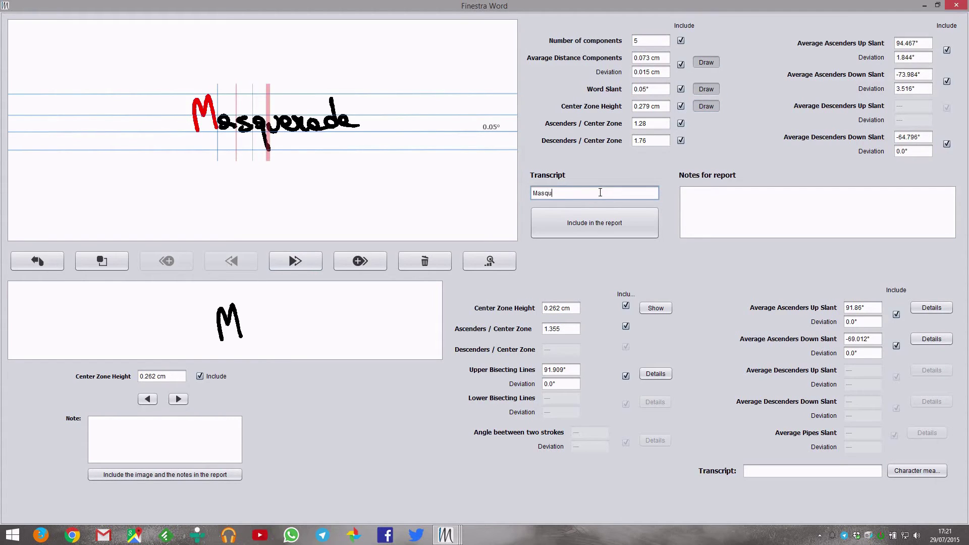
type("erade")
key("Tab")
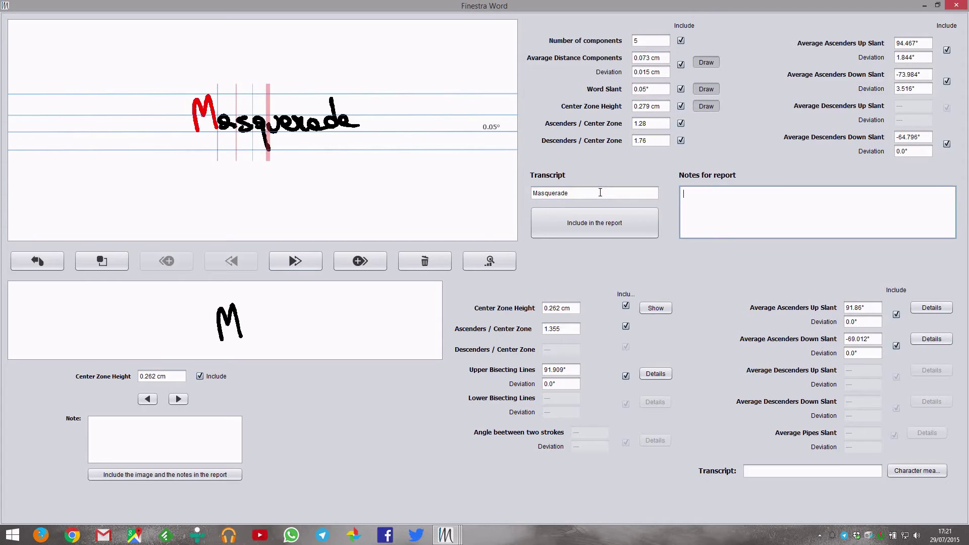
type("This is a note for the word \"Masquerade\"")
left_click(635, 234)
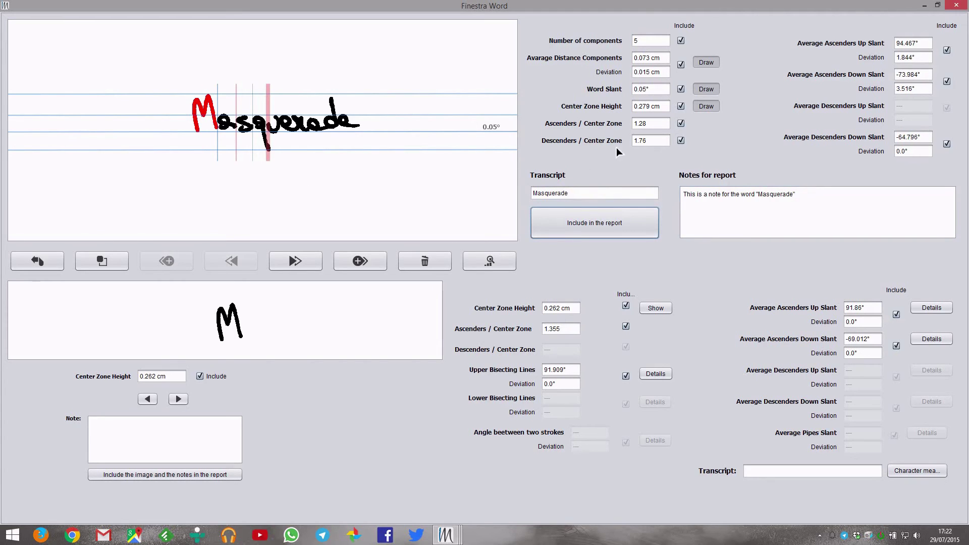
Hide the center zone height, word slant and component distance guides on the word.
left_click(703, 107)
left_click(708, 90)
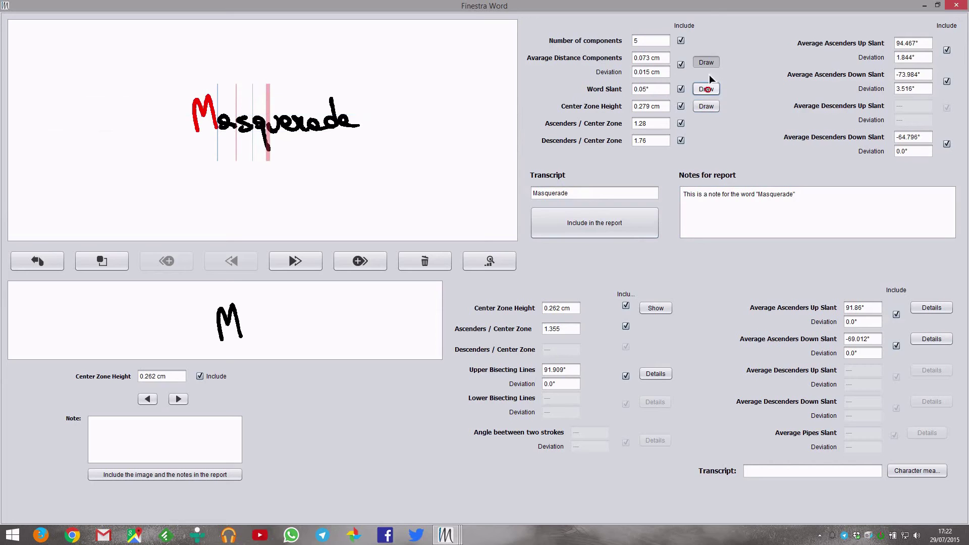
left_click(708, 62)
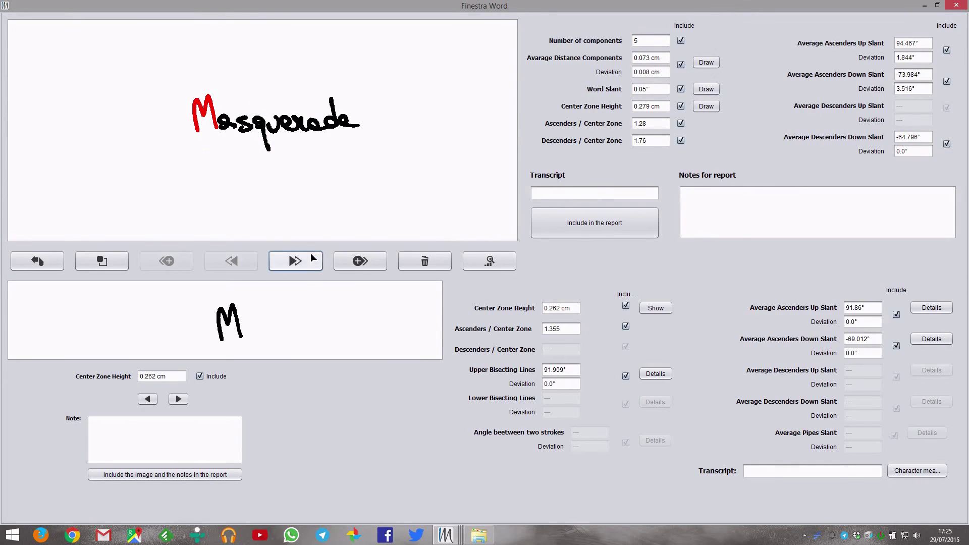
Play the recovered writing order of the first a in "Masquerade" and close the viewer.
left_click(311, 258)
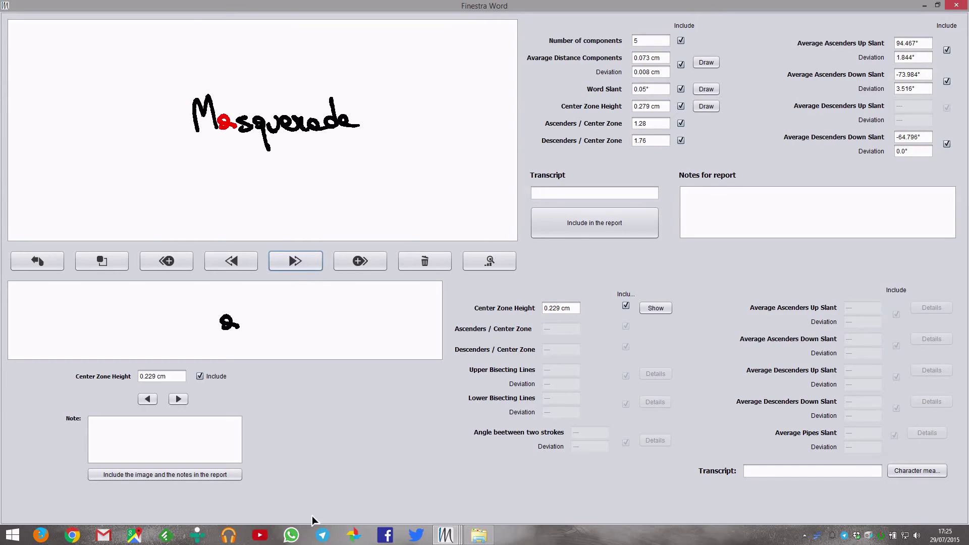
left_click(497, 257)
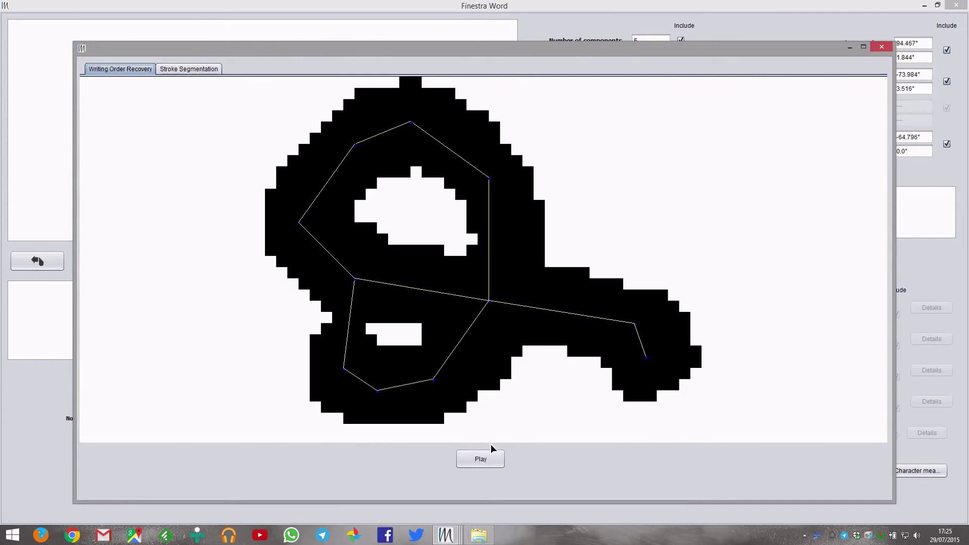
left_click(496, 462)
left_click(879, 50)
Play the recovered writing order of the s component and close the viewer.
left_click(307, 258)
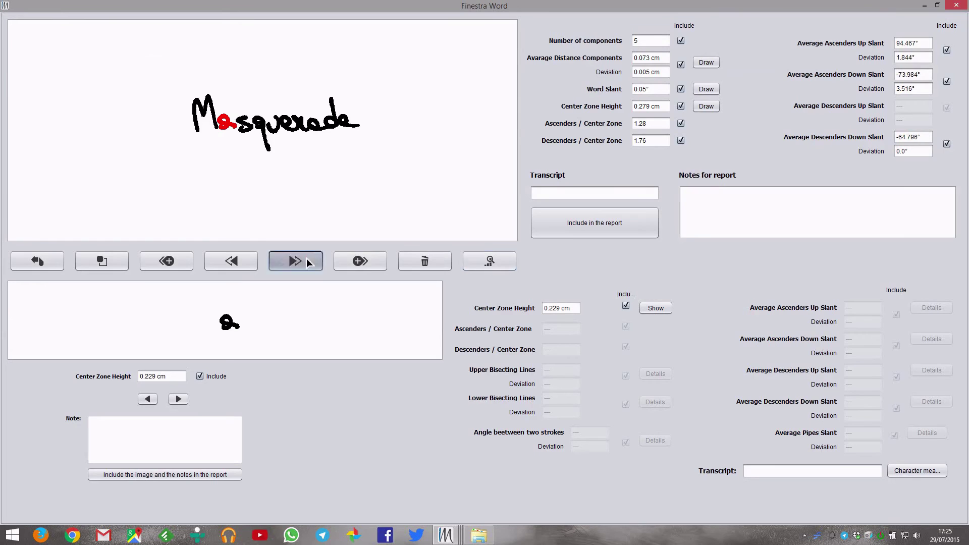
left_click(484, 267)
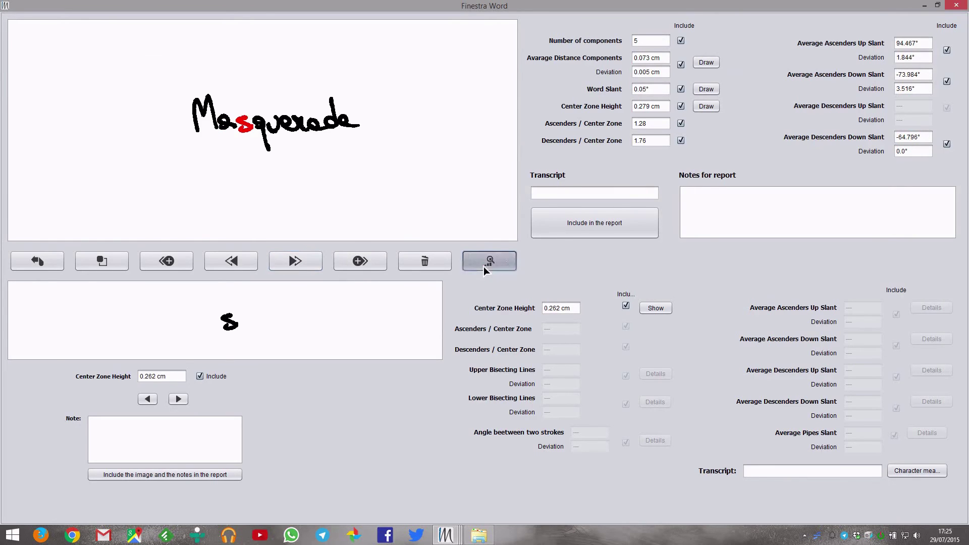
left_click(490, 460)
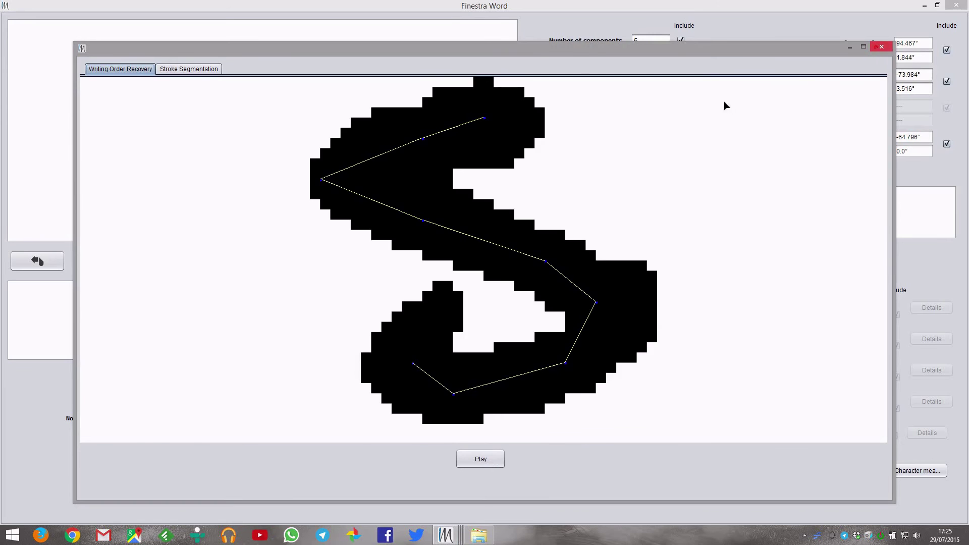
left_click(882, 46)
Play the recovered writing order of the q component and close the viewer.
left_click(296, 262)
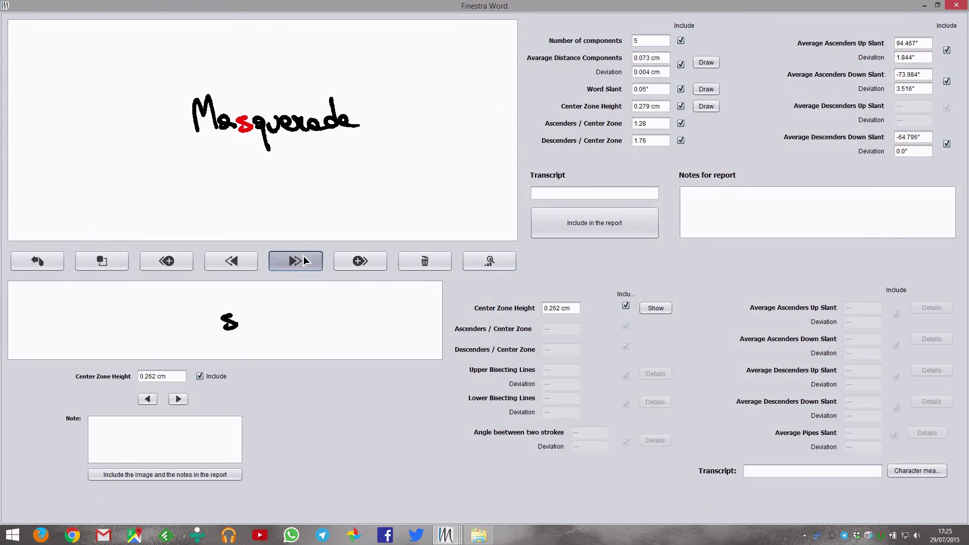
left_click(490, 262)
left_click(489, 456)
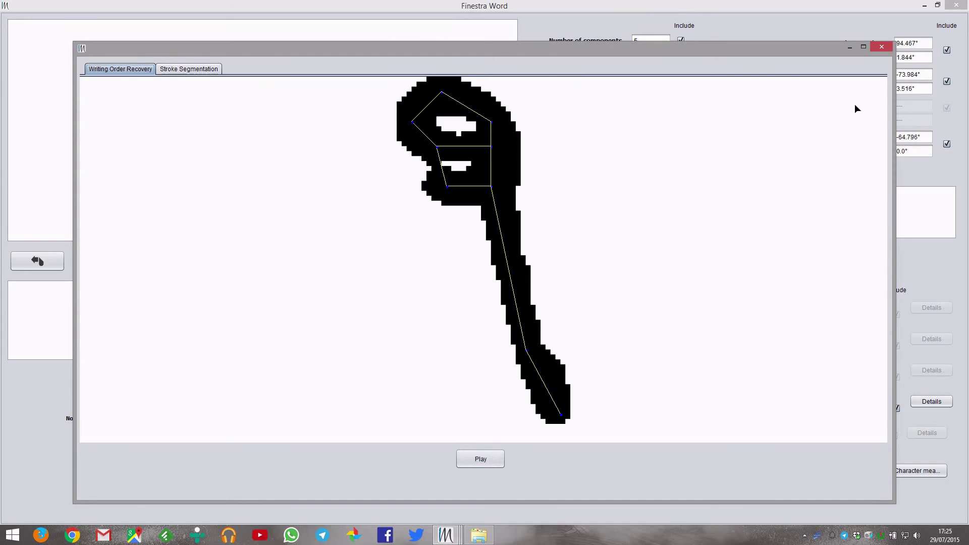
left_click(884, 46)
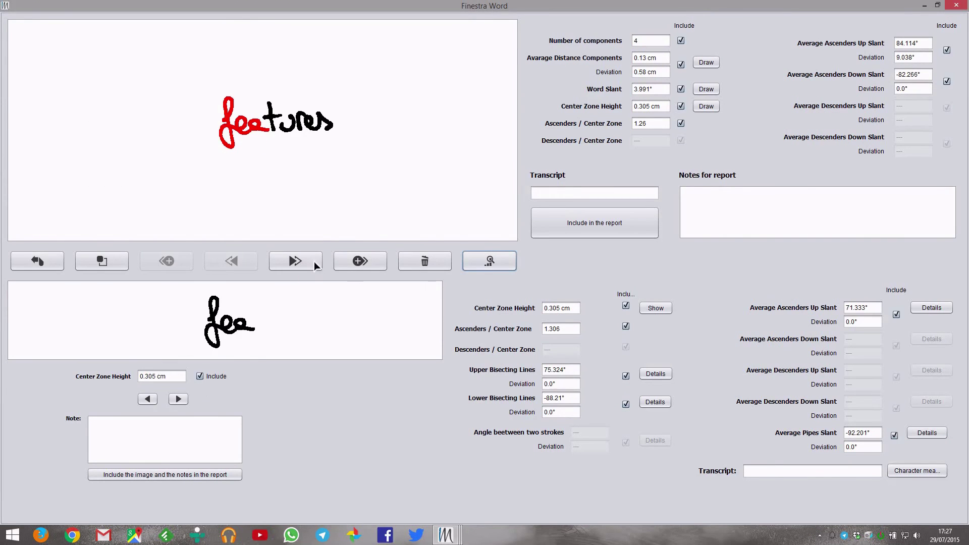
Play the writing order of the "fea" component in "features" and toggle segmentation points on the left sides of the f's upper and lower loops.
left_click(484, 261)
left_click(481, 459)
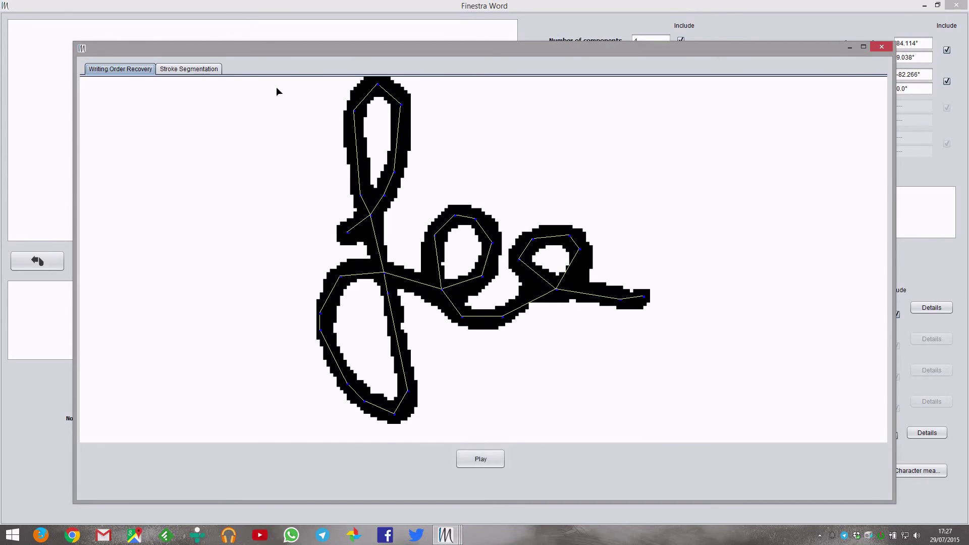
left_click(194, 70)
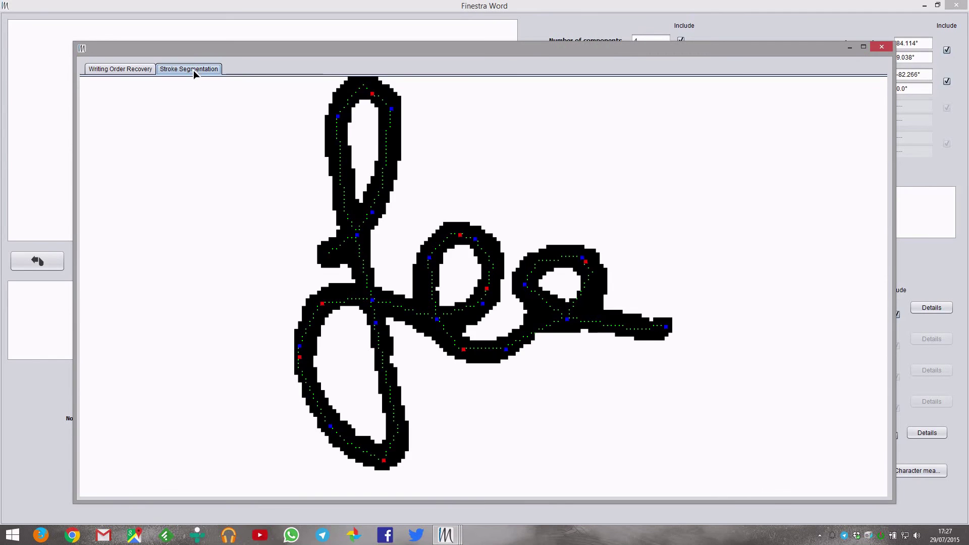
left_click(338, 118)
left_click(299, 356)
left_click(881, 48)
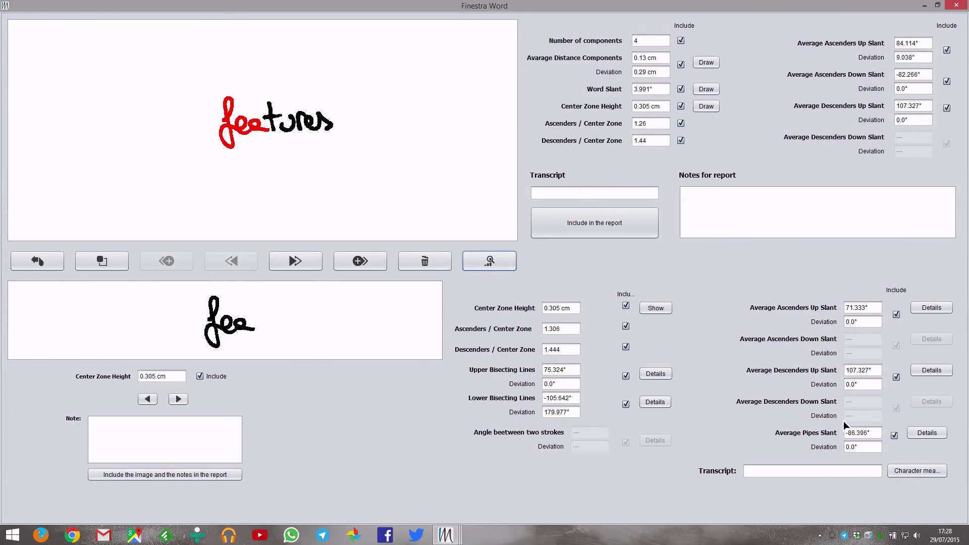
Show the average pipes slant details for the "fea" component.
left_click(922, 431)
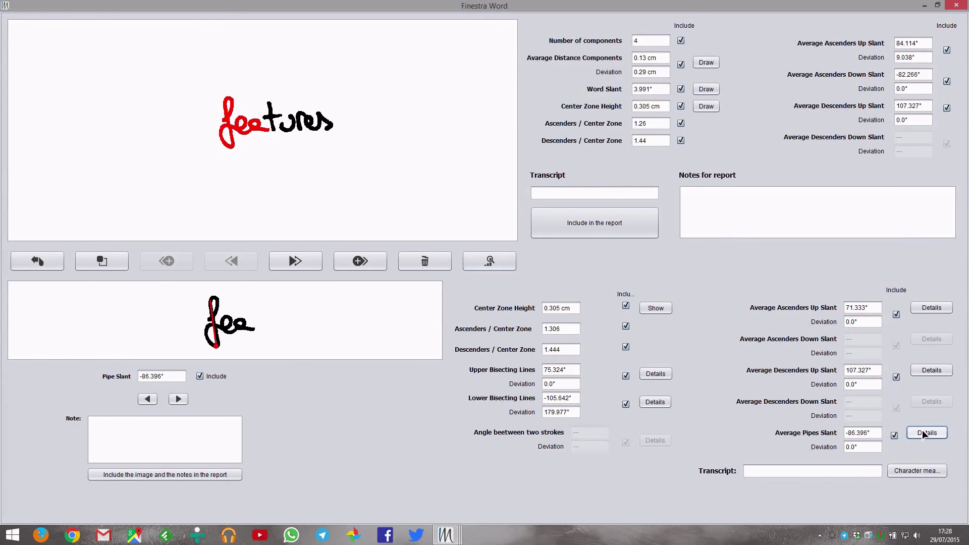